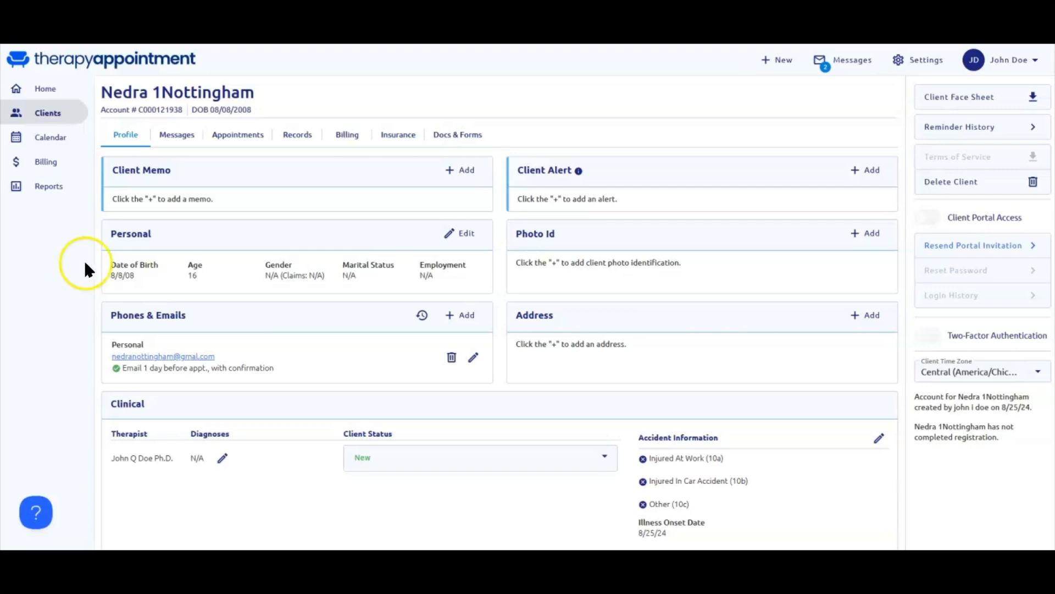
Start a new client record and add the Ph.D. listed directly below the preselected therapist as a second therapist.
{"action": "left_click", "coordinate": [777, 65]}
{"action": "left_click", "coordinate": [757, 95]}
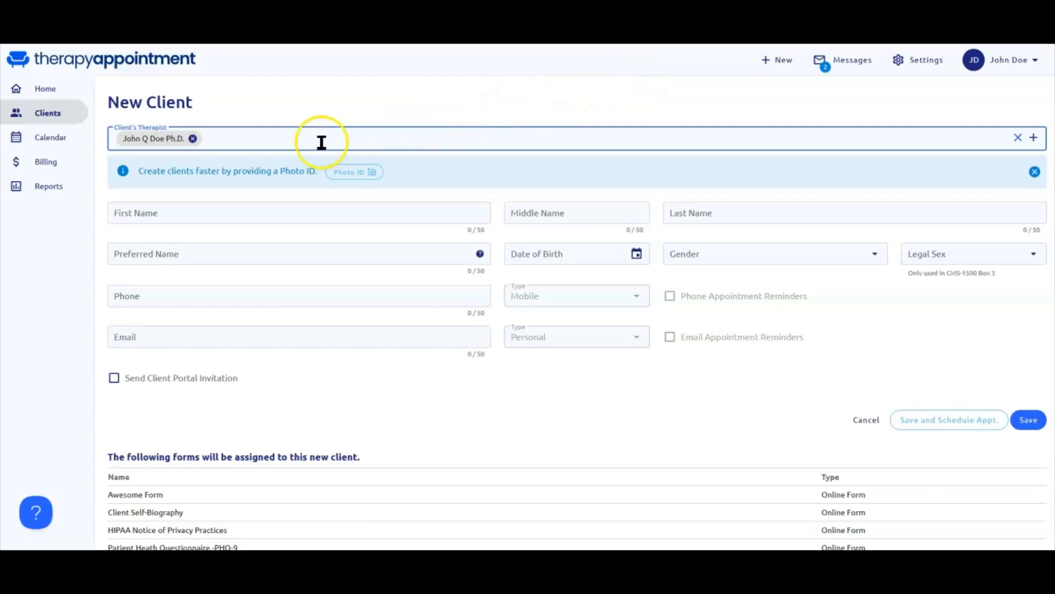
{"action": "left_click", "coordinate": [243, 145]}
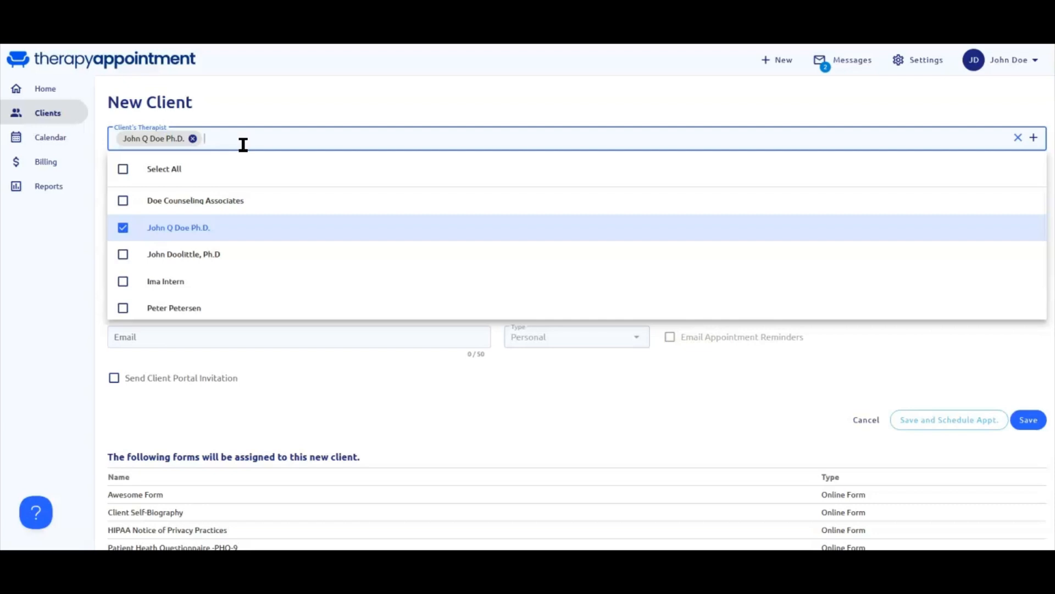
{"action": "left_click", "coordinate": [123, 254]}
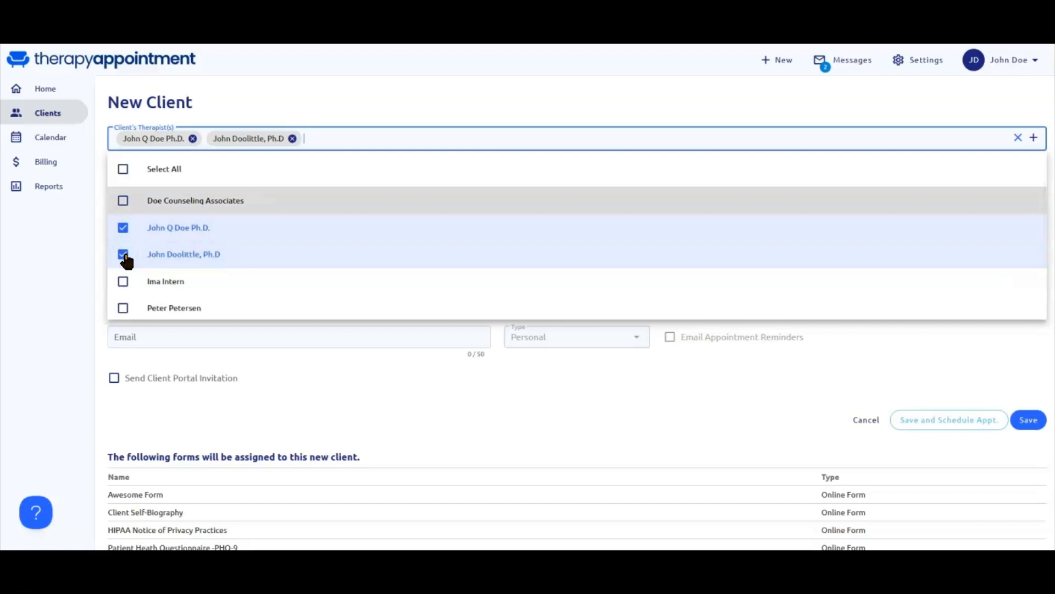
{"action": "left_click", "coordinate": [332, 137]}
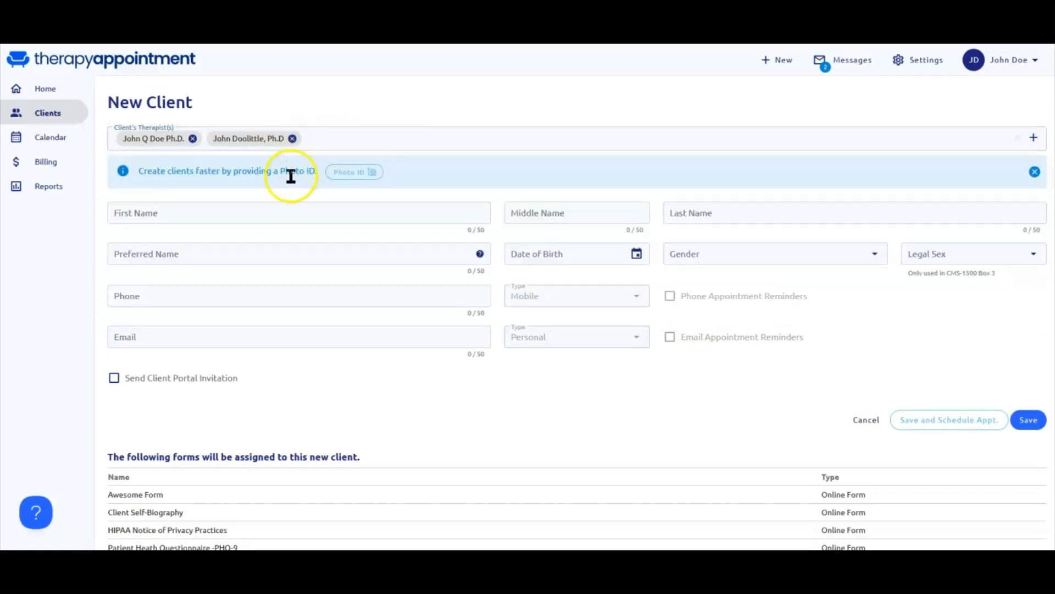
Examine the new client's name fields, the fields the Send Client Portal Invitation option requires, and the forms assigned to the client.
{"action": "left_click", "coordinate": [248, 207]}
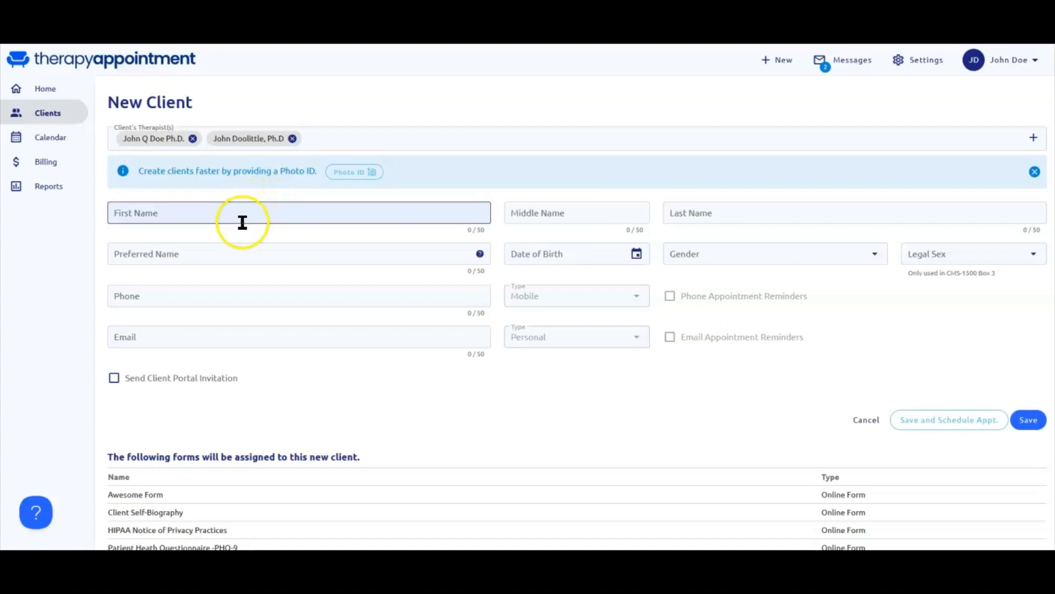
{"action": "left_click", "coordinate": [234, 248]}
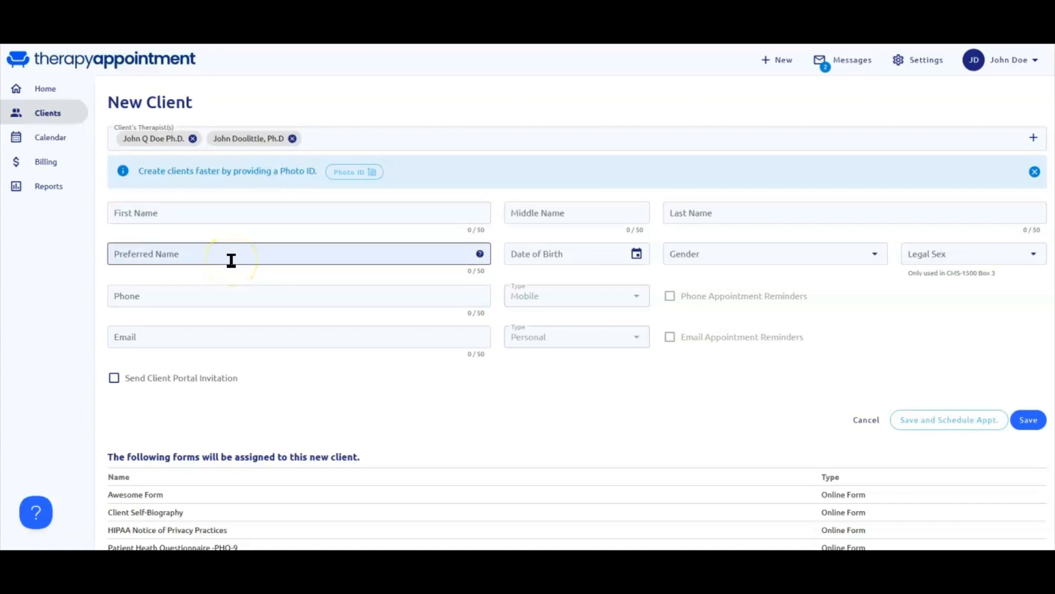
{"action": "left_click", "coordinate": [114, 378]}
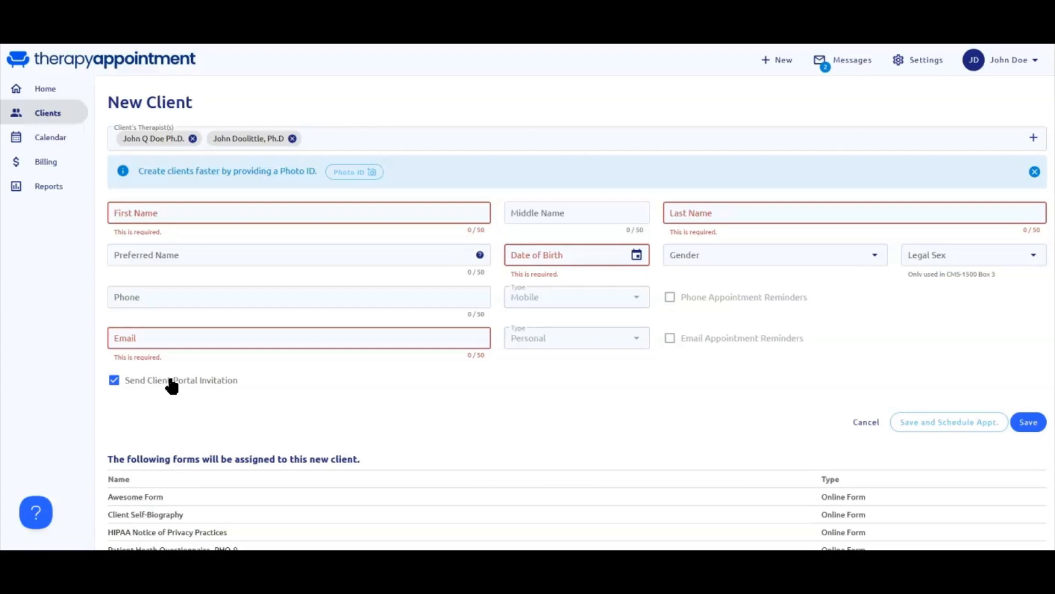
{"action": "left_click", "coordinate": [115, 379]}
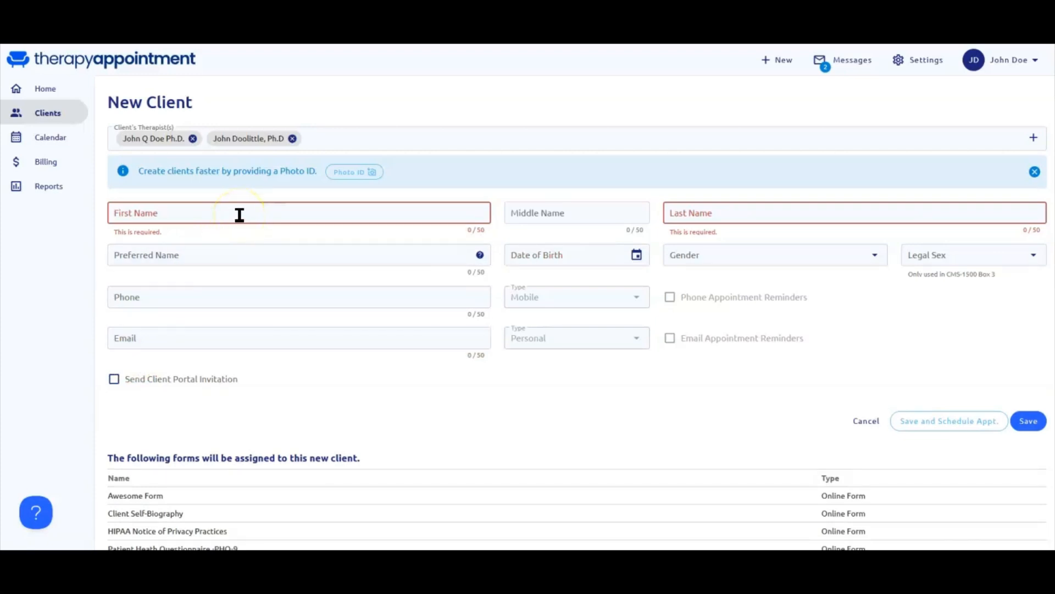
{"action": "scroll", "coordinate": [272, 340], "scroll_direction": "down", "scroll_amount": 2}
{"action": "scroll", "coordinate": [273, 360], "scroll_direction": "down", "scroll_amount": 1}
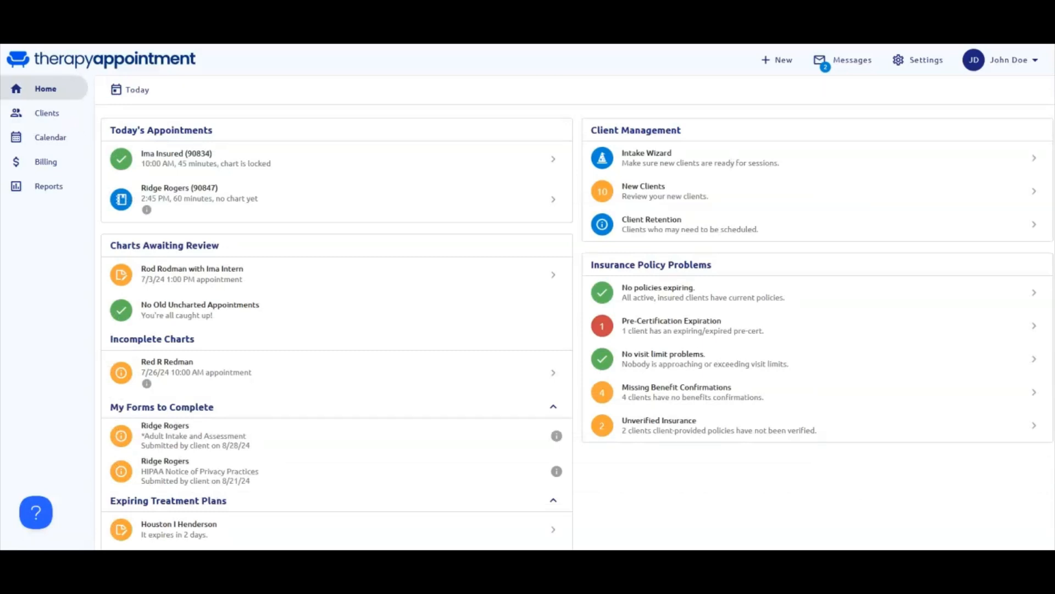
Review the New Clients list, and resend the portal invitation to the most recently added client from the Intake Wizard.
{"action": "left_click", "coordinate": [653, 199]}
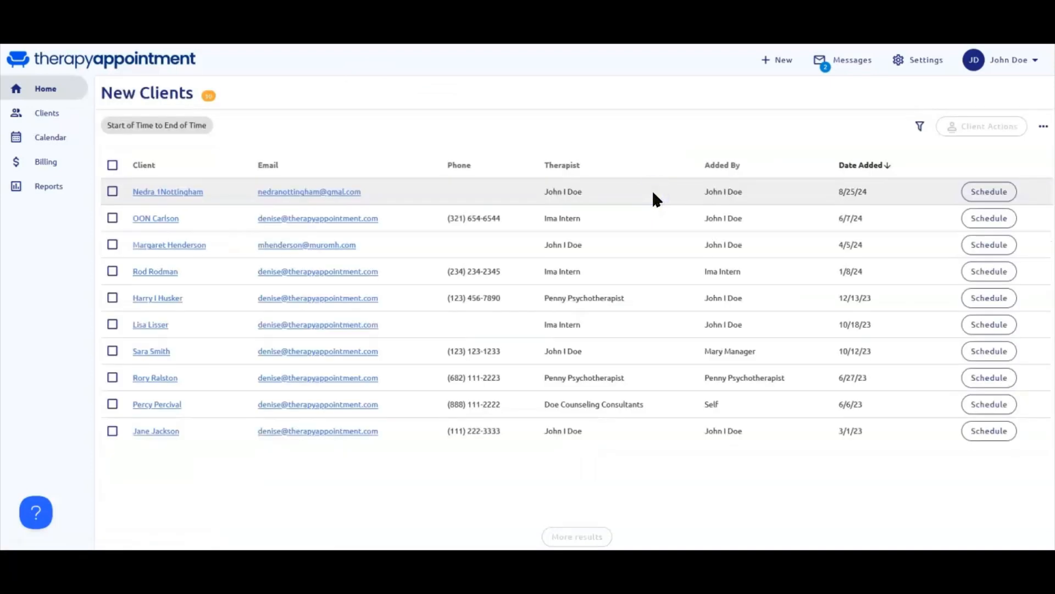
{"action": "left_click", "coordinate": [49, 93]}
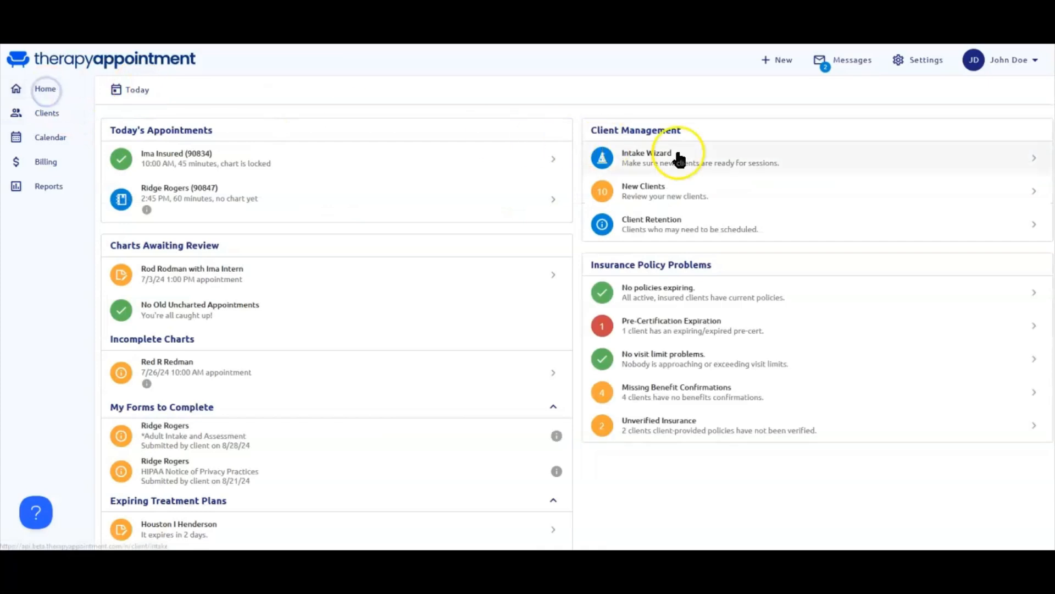
{"action": "left_click", "coordinate": [679, 157]}
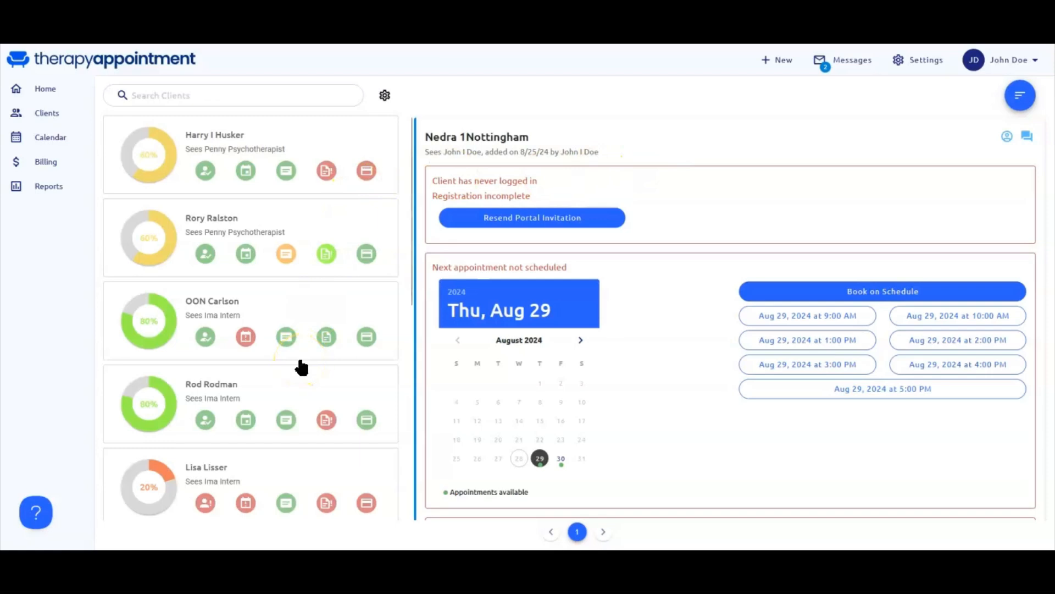
{"action": "scroll", "coordinate": [203, 330], "scroll_direction": "down", "scroll_amount": 2}
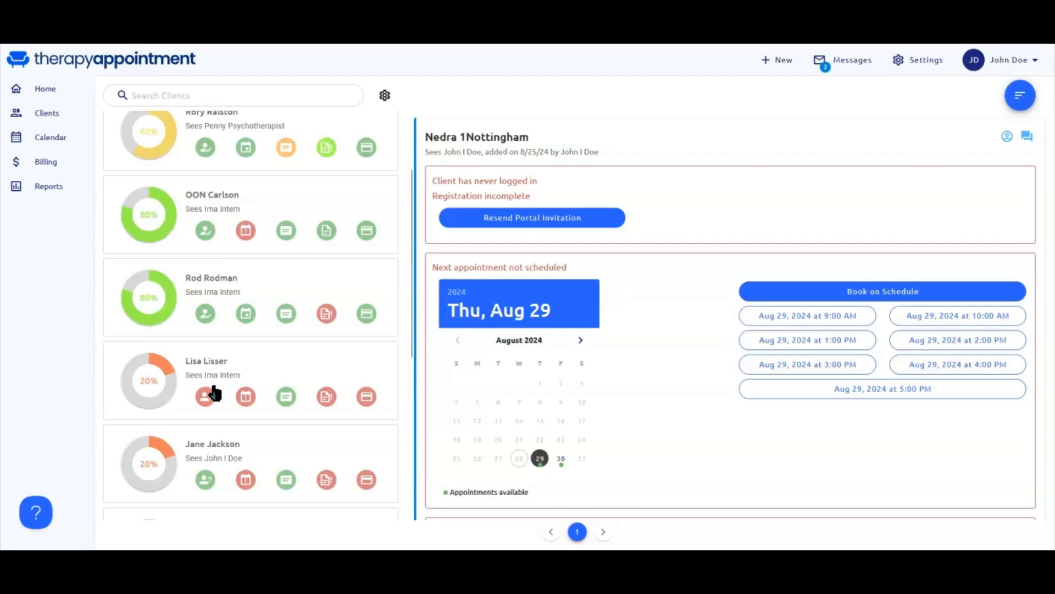
{"action": "left_click", "coordinate": [540, 220]}
Open the most recently added client from the New Clients list and set the client status to Active.
{"action": "left_click", "coordinate": [43, 88]}
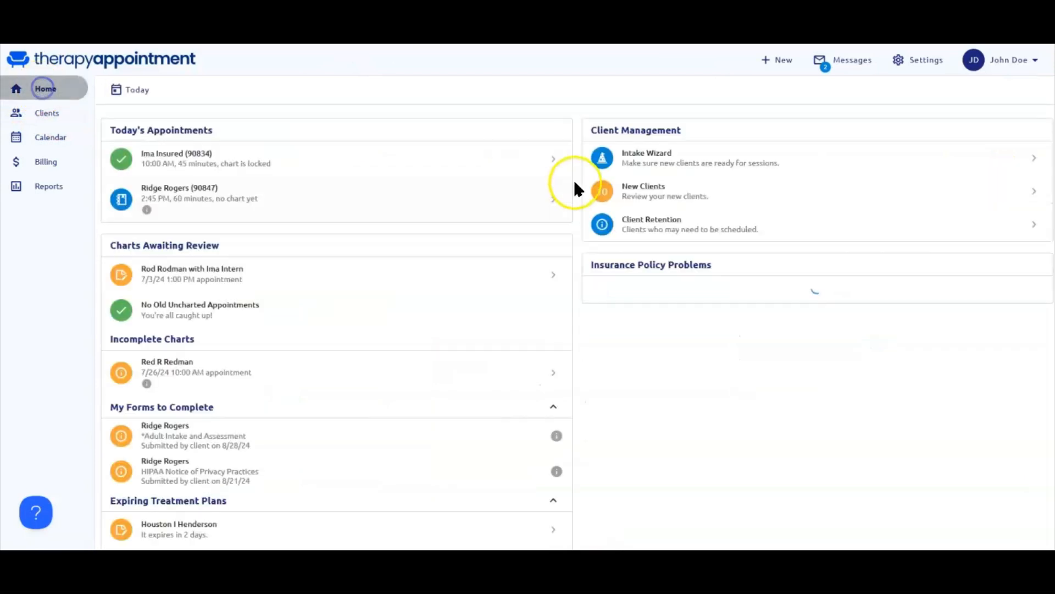
{"action": "left_click", "coordinate": [660, 191]}
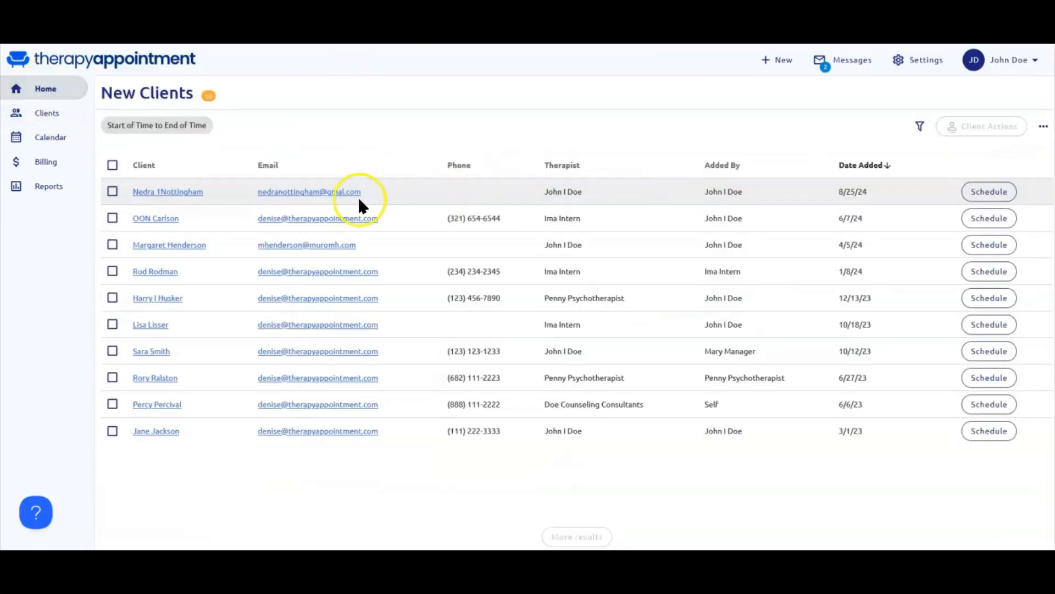
{"action": "left_click", "coordinate": [187, 193]}
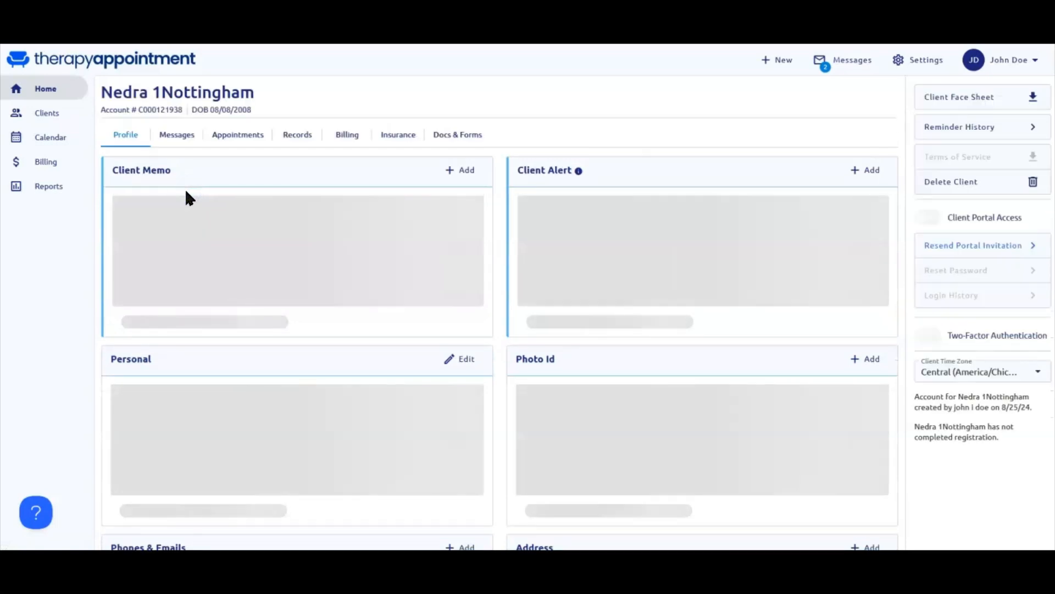
{"action": "scroll", "coordinate": [210, 279], "scroll_direction": "down", "scroll_amount": 2}
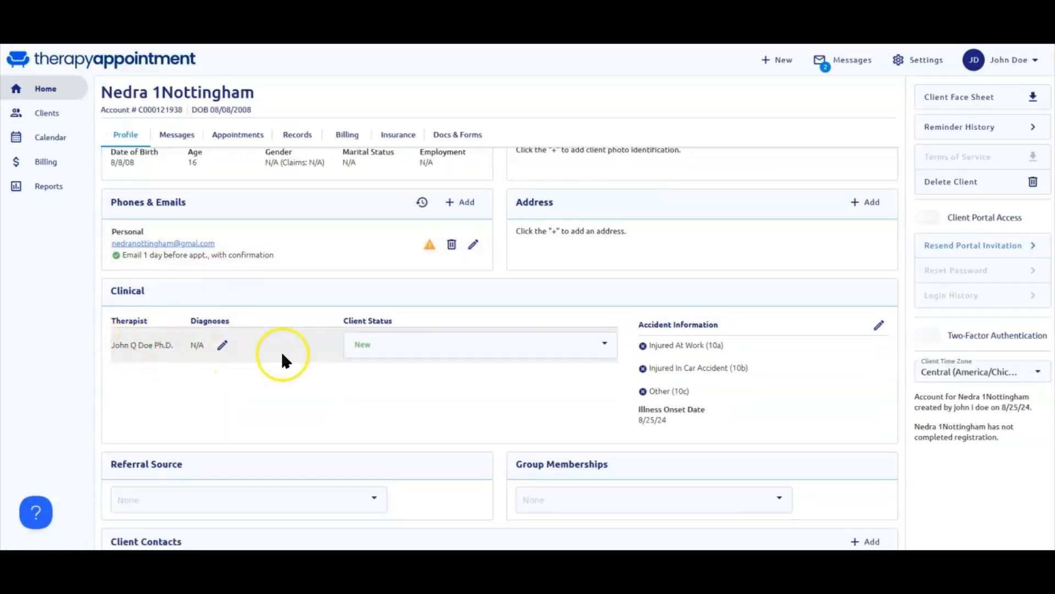
{"action": "left_click", "coordinate": [391, 355]}
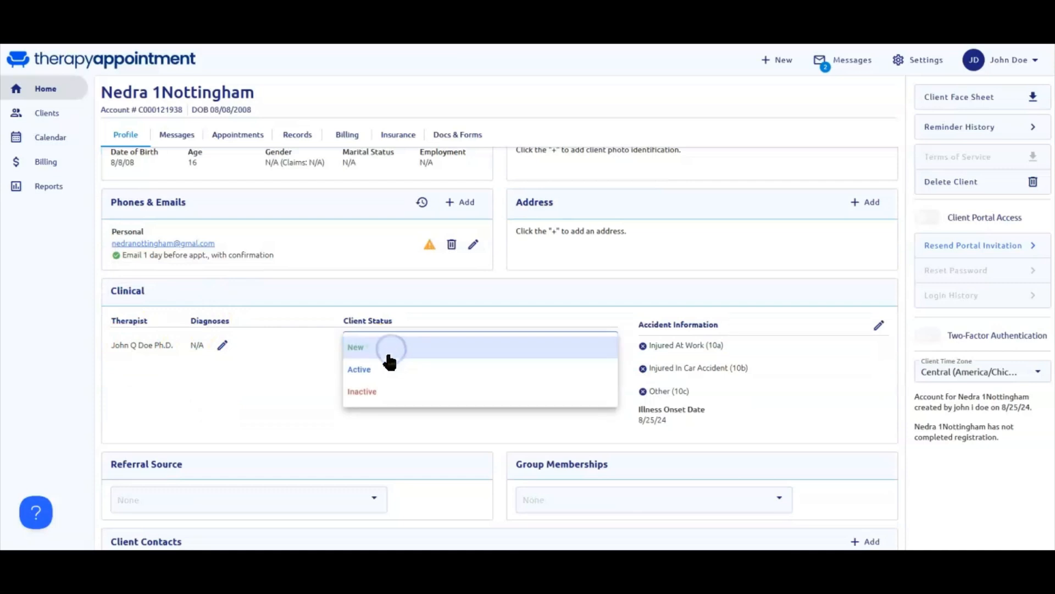
{"action": "left_click", "coordinate": [378, 378]}
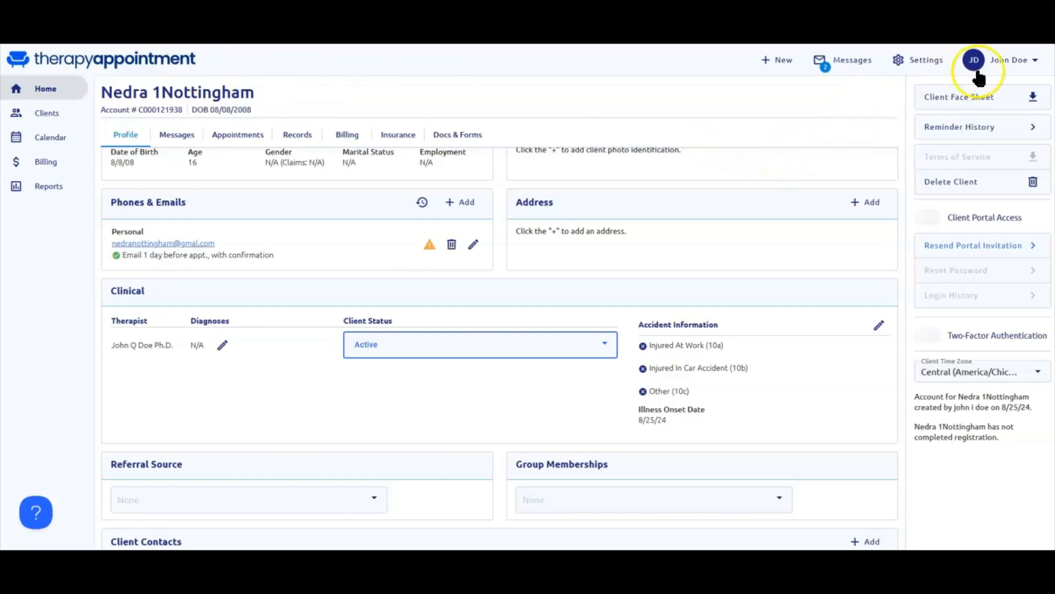
Download the basic + insurance template and instructions from your own profile's client data import section, and open the downloaded file.
{"action": "left_click", "coordinate": [1000, 65]}
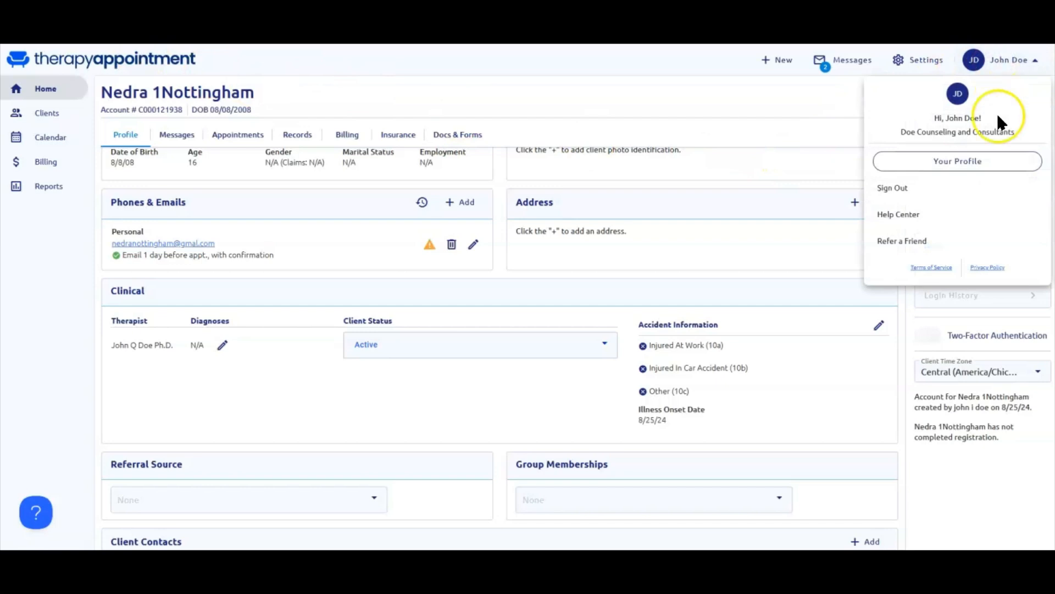
{"action": "left_click", "coordinate": [970, 161]}
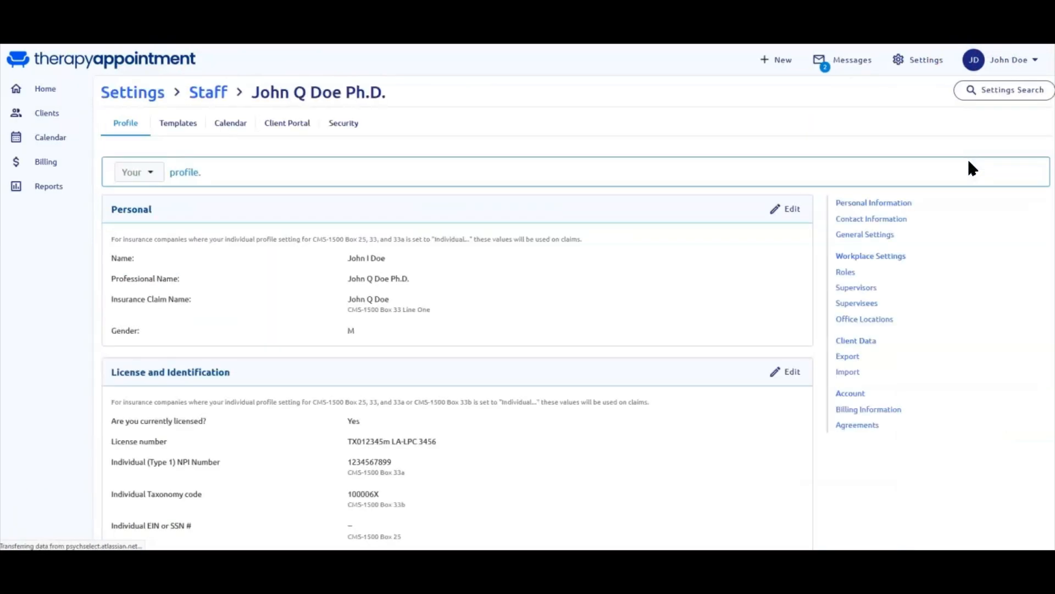
{"action": "left_click", "coordinate": [851, 373]}
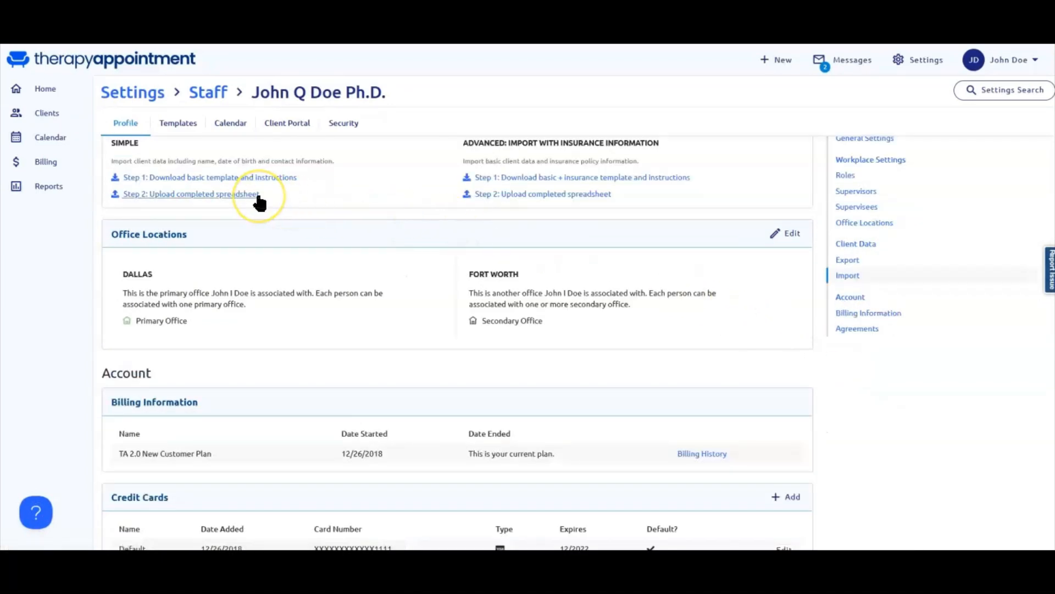
{"action": "left_click", "coordinate": [555, 180]}
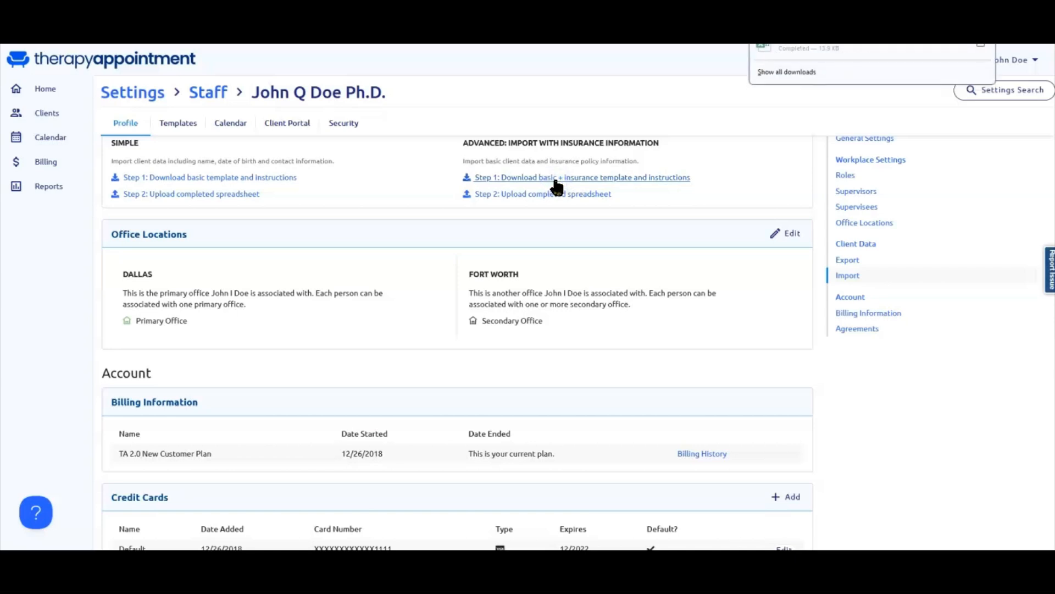
{"action": "left_click", "coordinate": [819, 50]}
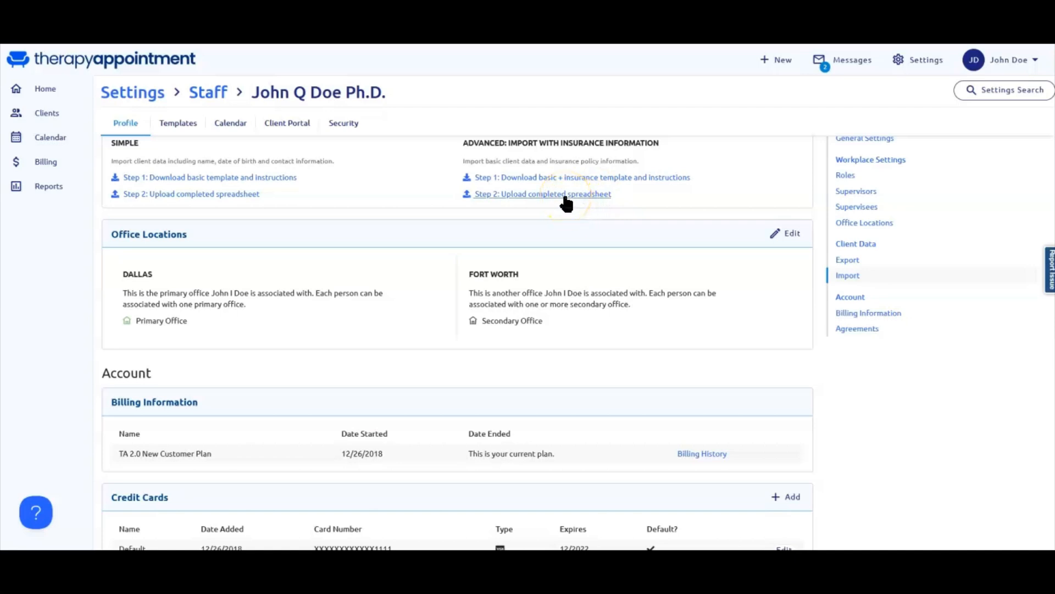
Open the Client Data Import upload for the advanced import with insurance information and cancel it.
{"action": "left_click", "coordinate": [565, 196]}
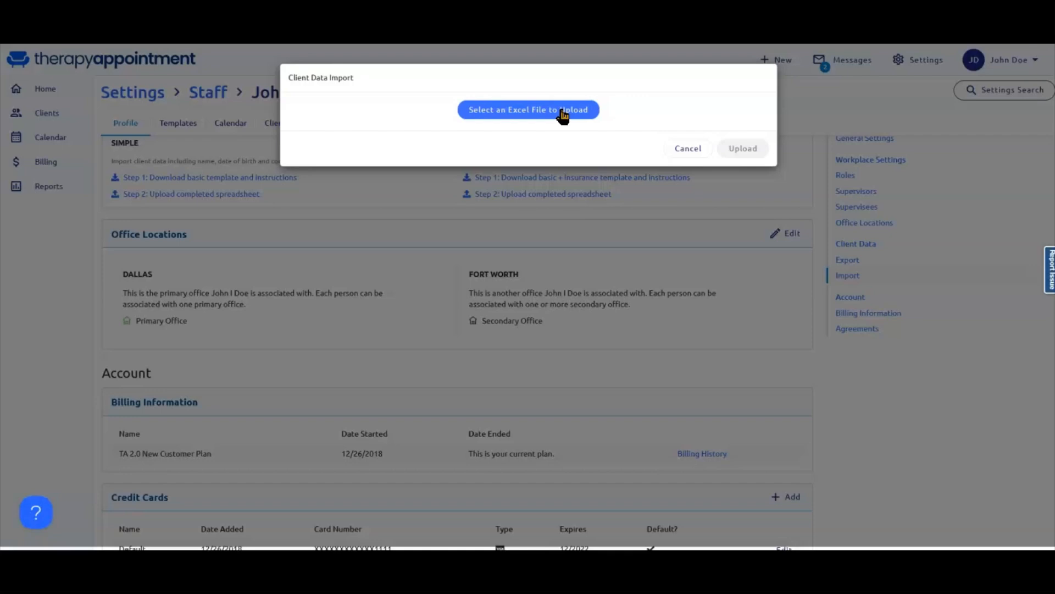
{"action": "left_click", "coordinate": [689, 149]}
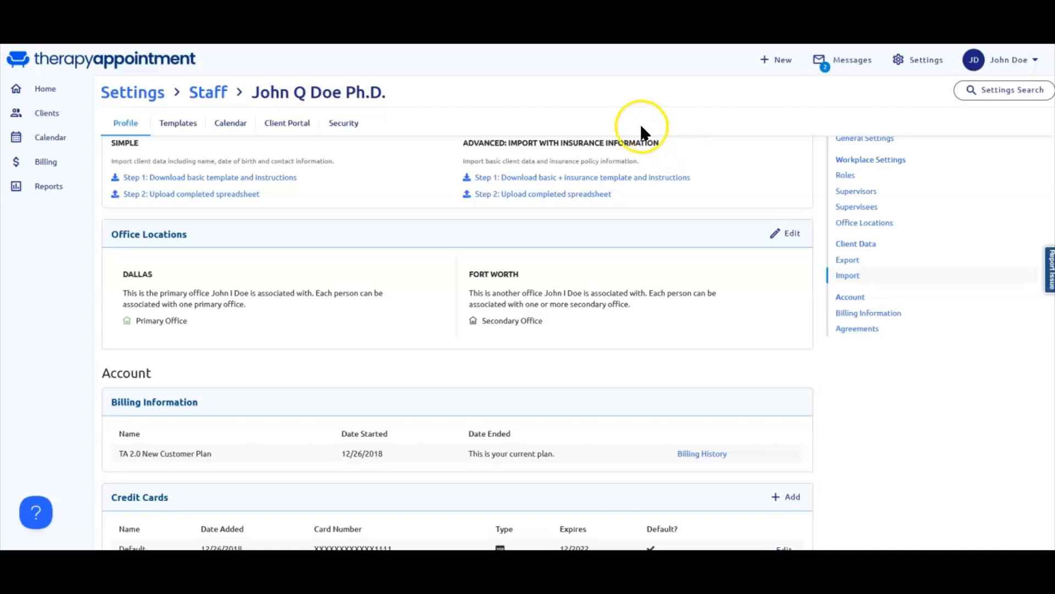
Open the profile of the first individual client below the groups in the My Clients list.
{"action": "left_click", "coordinate": [49, 120]}
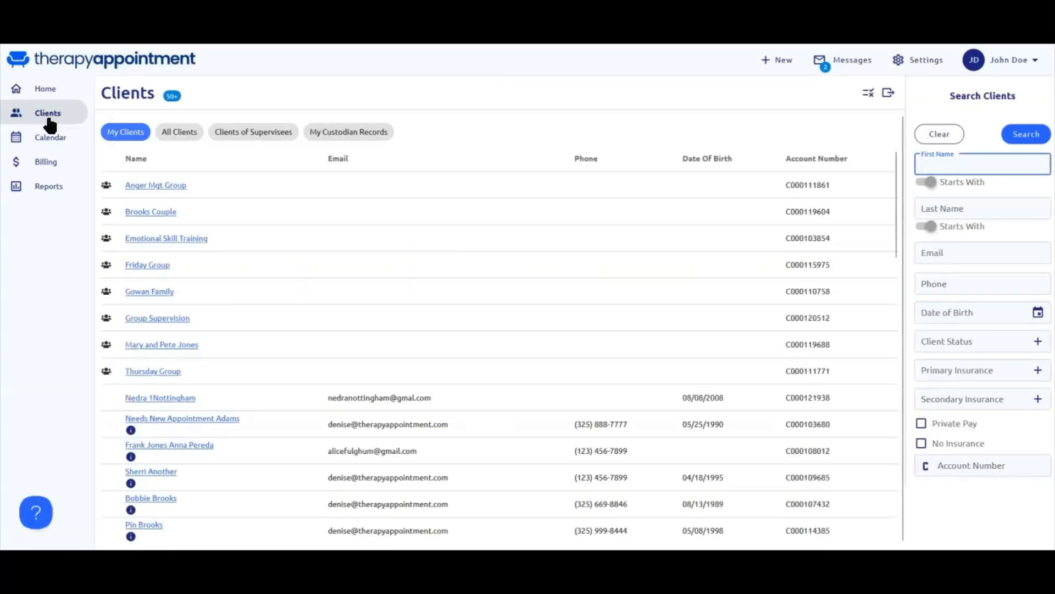
{"action": "left_click", "coordinate": [165, 398]}
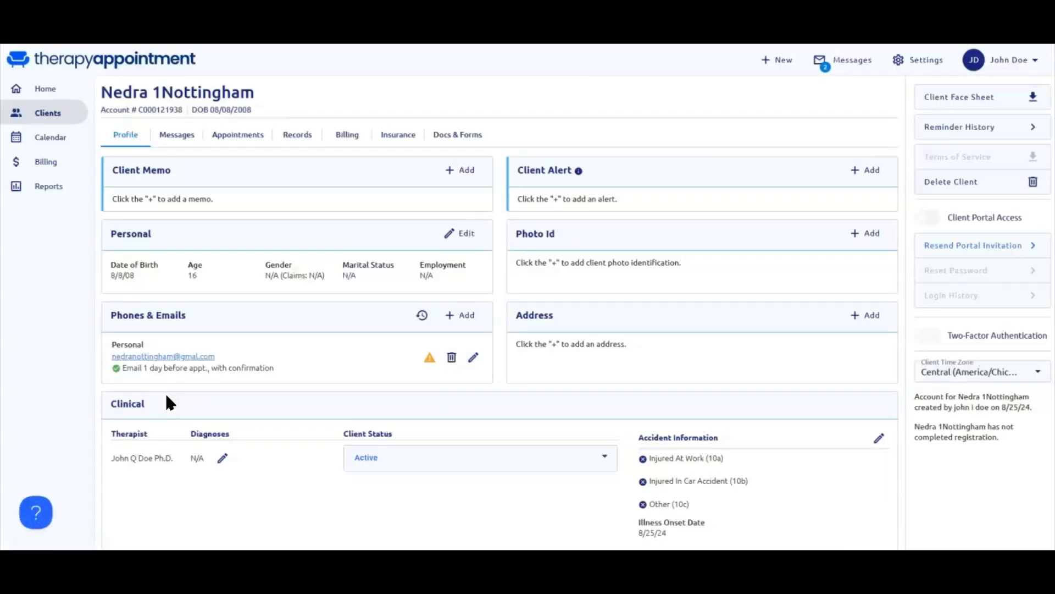